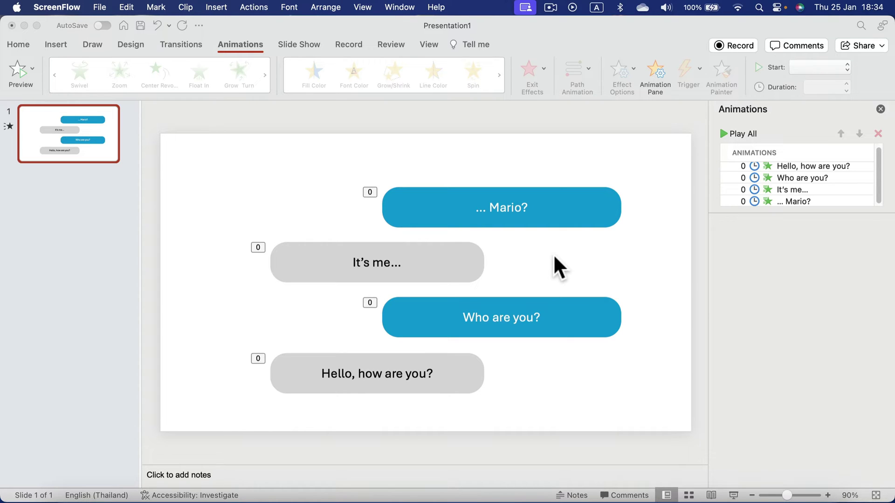
Preview slide 1's four-message conversation animation, then target the spot after slide 1
left_click(731, 134)
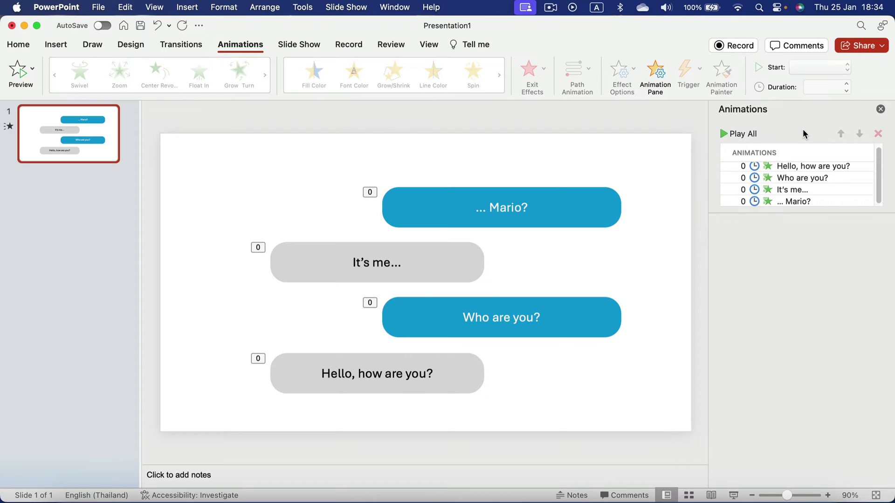
left_click(81, 179)
Add slide 2 and draw a light grey pill, 14.41 × 2.62 cm, near the lower left
right_click(80, 178)
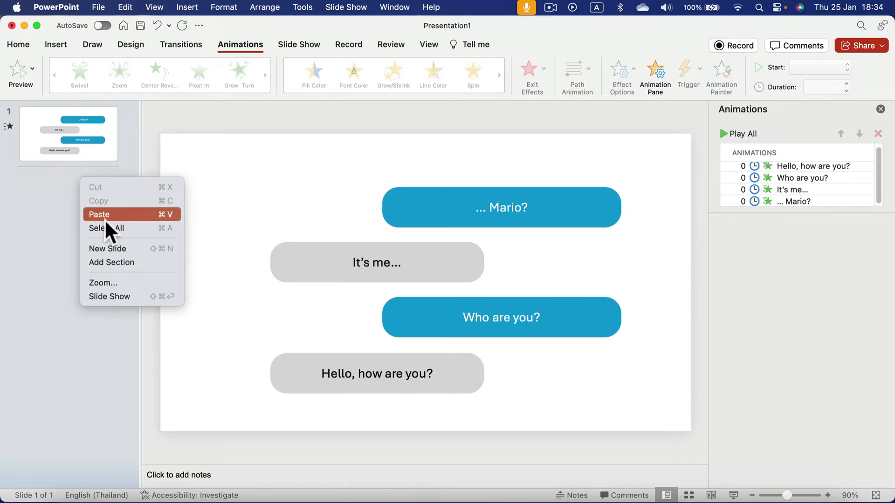
left_click(119, 247)
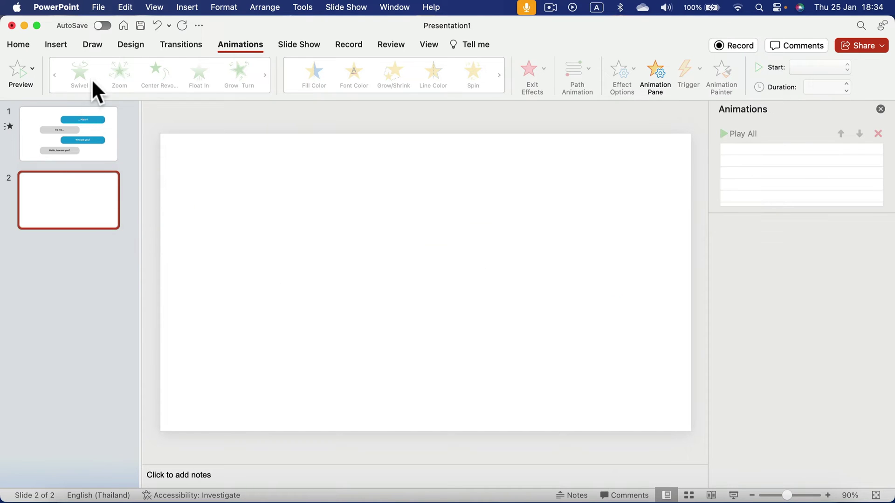
left_click(60, 45)
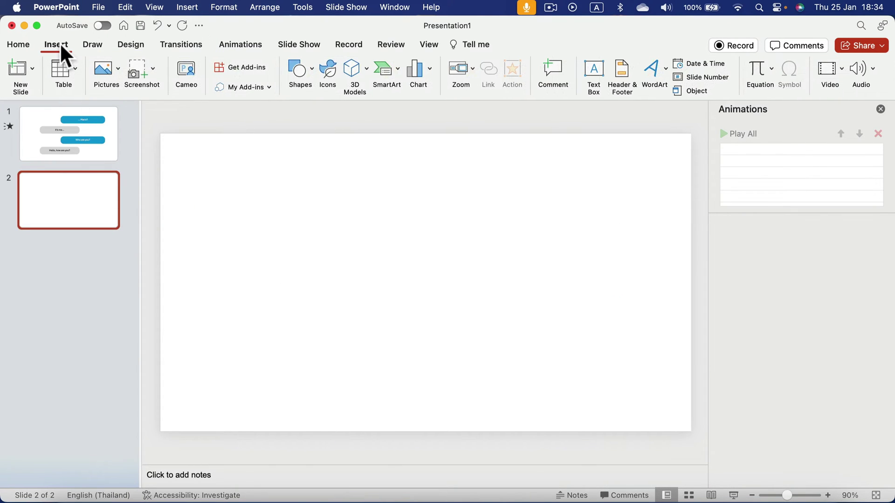
left_click(301, 69)
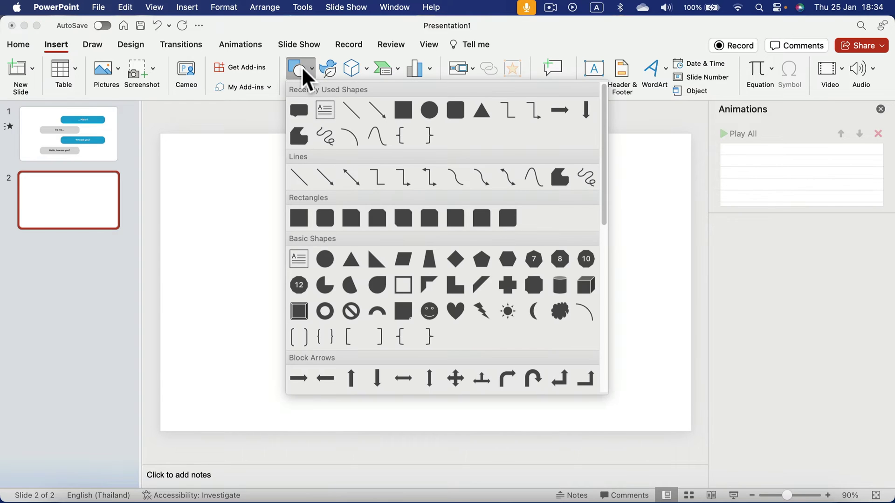
left_click(455, 109)
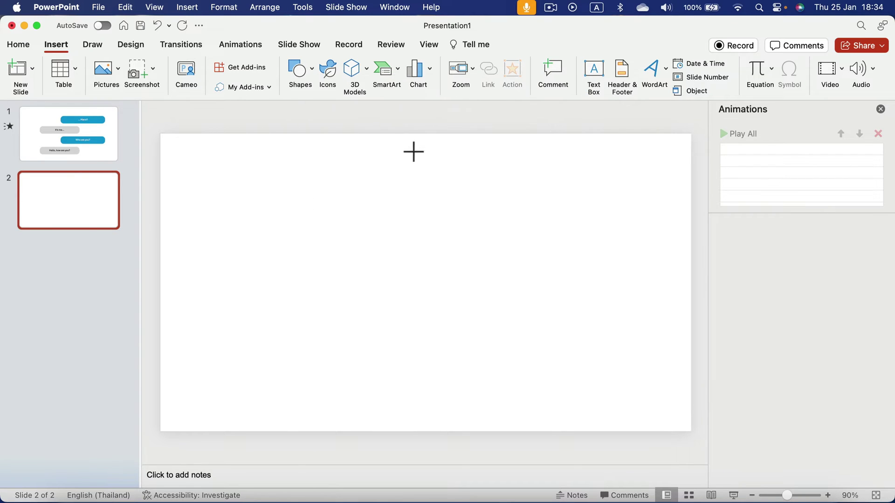
left_click_drag(232, 310, 414, 365)
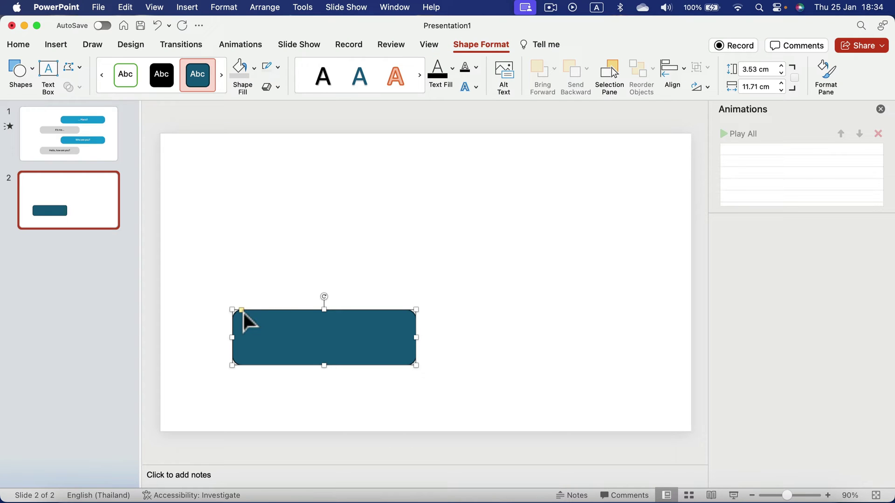
left_click_drag(242, 310, 259, 311)
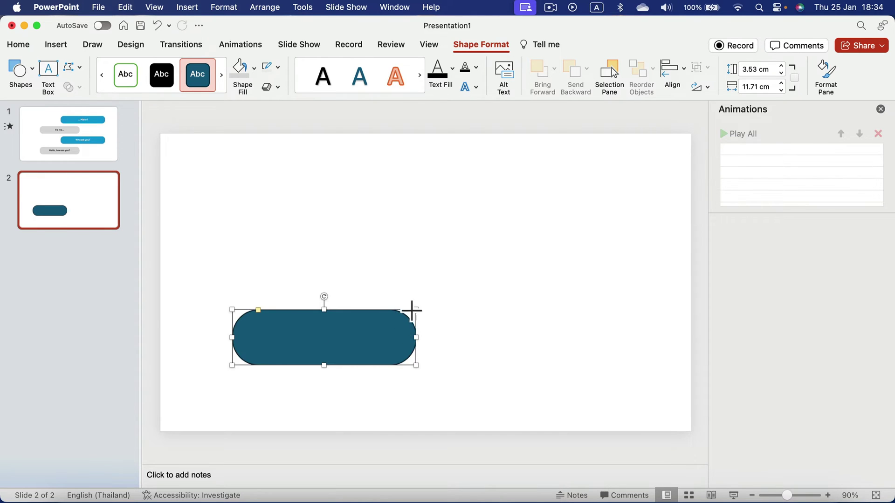
left_click_drag(412, 310, 458, 324)
left_click_drag(417, 354, 385, 379)
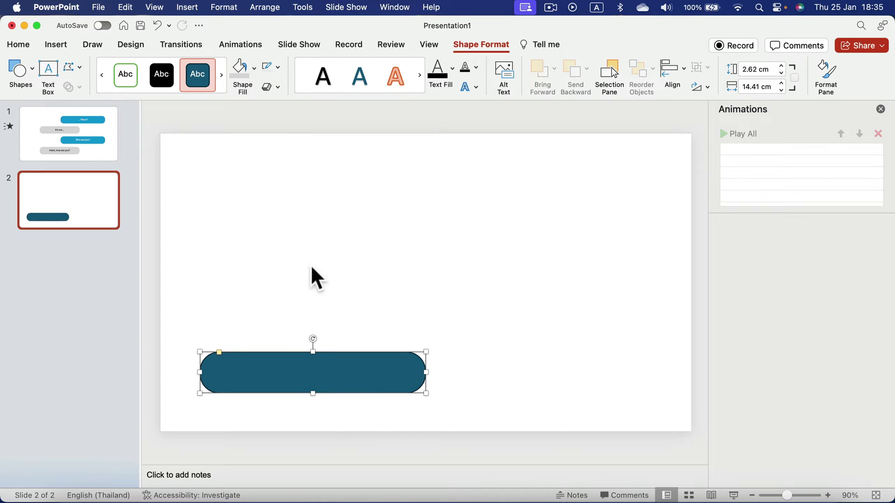
Keep the pill's light grey fill and remove its outline
key("super+z")
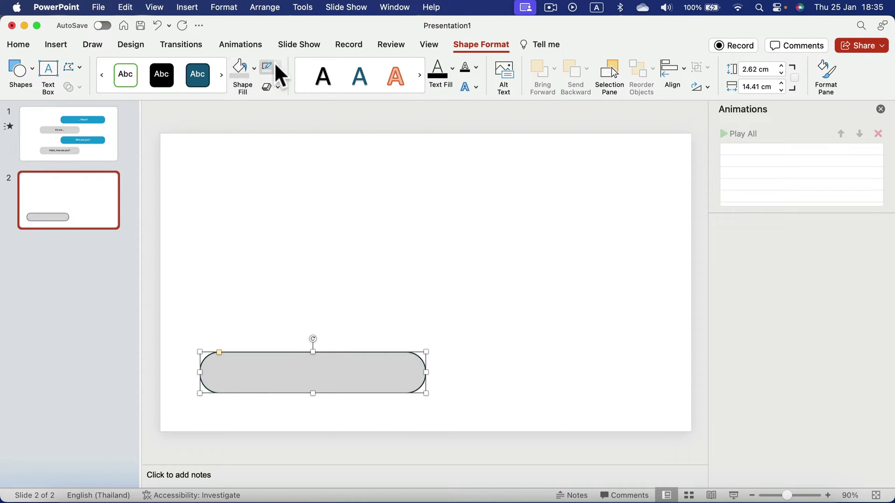
left_click(275, 63)
left_click(293, 89)
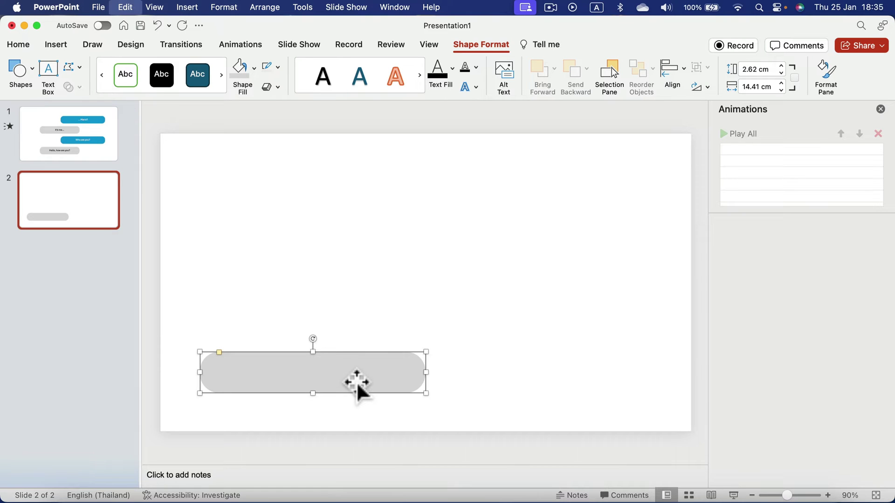
Duplicate the pill up and to the right, fill the copy green, and align both pills
left_click_drag(356, 382, 557, 330)
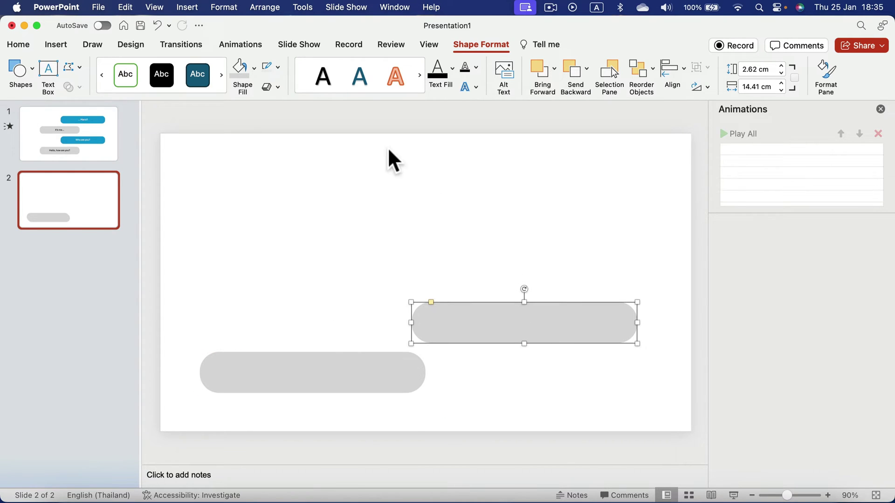
left_click(254, 69)
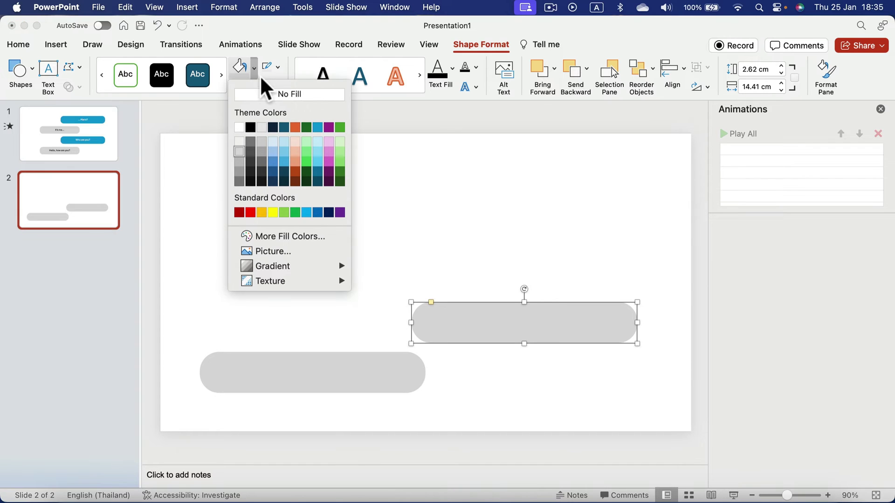
left_click(306, 161)
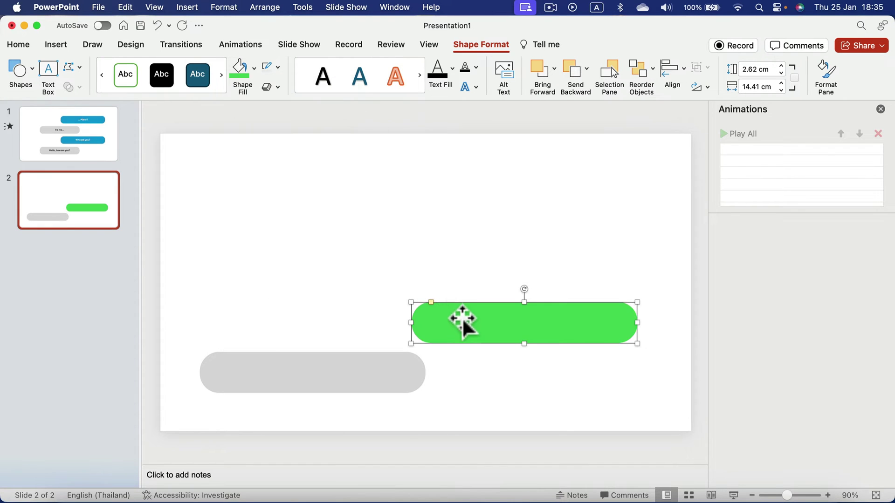
left_click_drag(461, 320, 445, 319)
mouse_move(381, 385)
left_mouse_down()
mouse_move(379, 375)
mouse_move(393, 378)
mouse_move(381, 377)
left_mouse_up()
left_click(447, 333)
left_click_drag(447, 333, 464, 333)
left_click(389, 370, "shift")
Type '123 XYZ' in the grey pill and make it dark 24 pt text
left_click(377, 279)
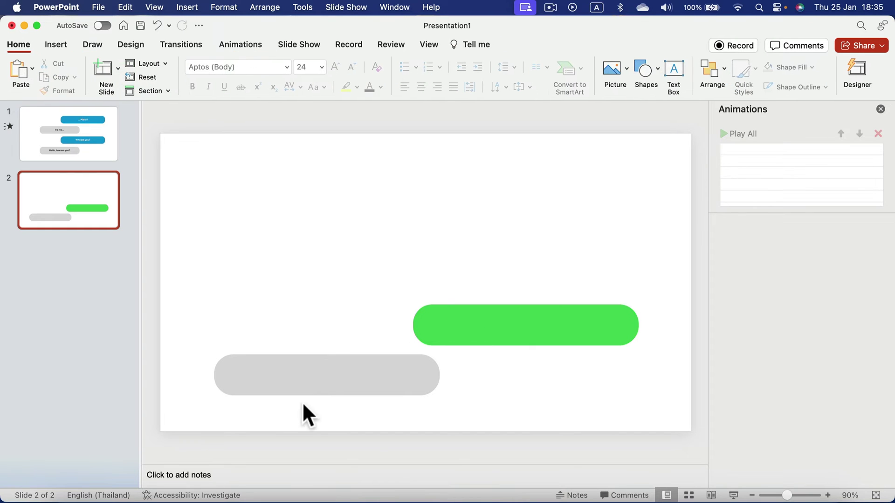
left_click(310, 379)
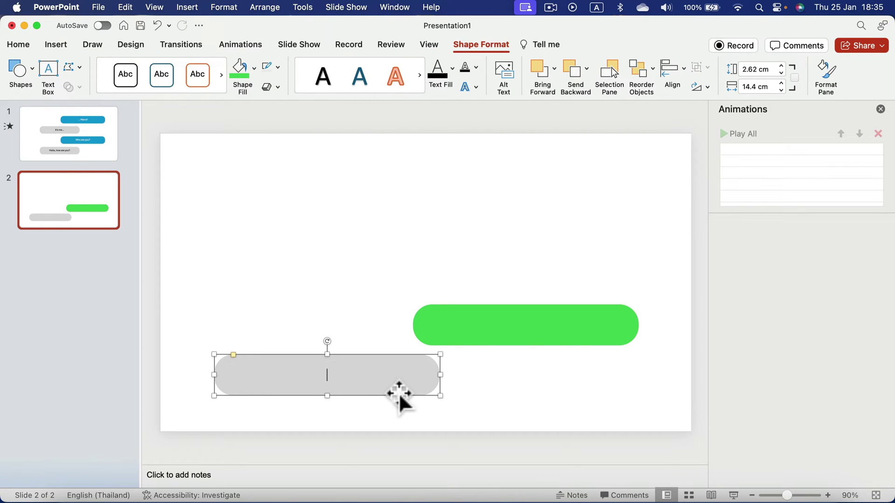
type("123 XYZ")
key("super+a")
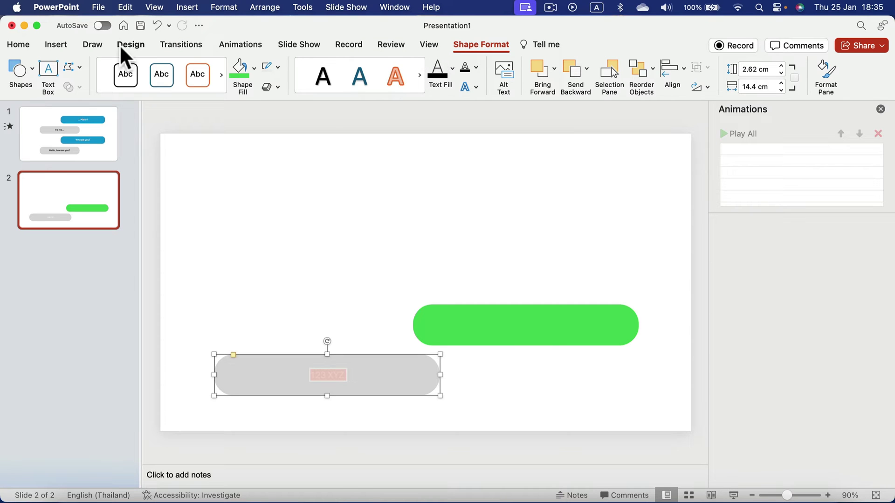
left_click(19, 45)
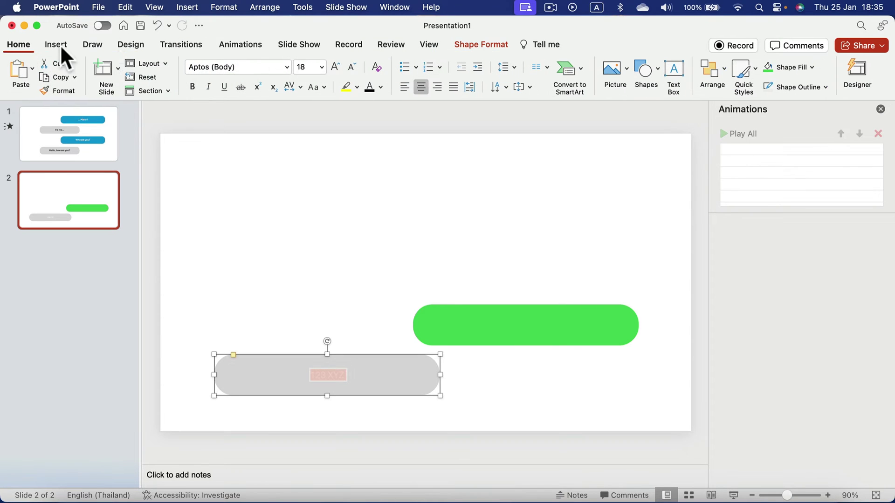
left_click(339, 68)
left_click(338, 68)
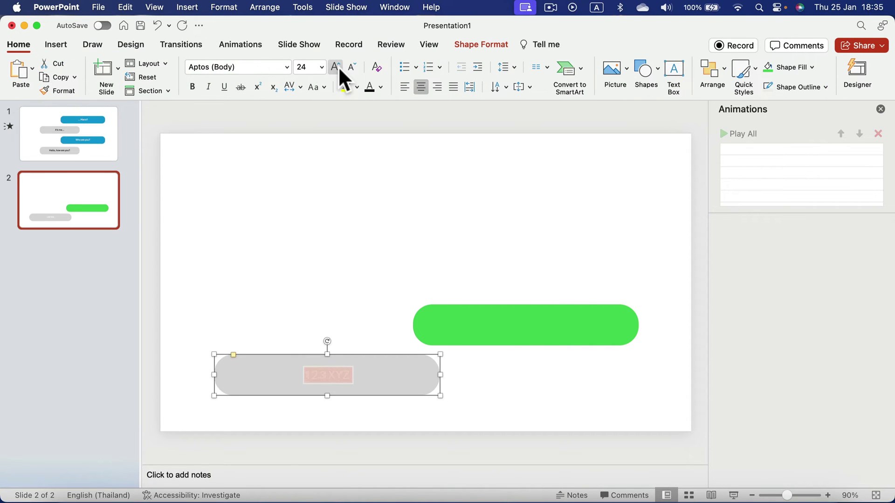
left_click(368, 85)
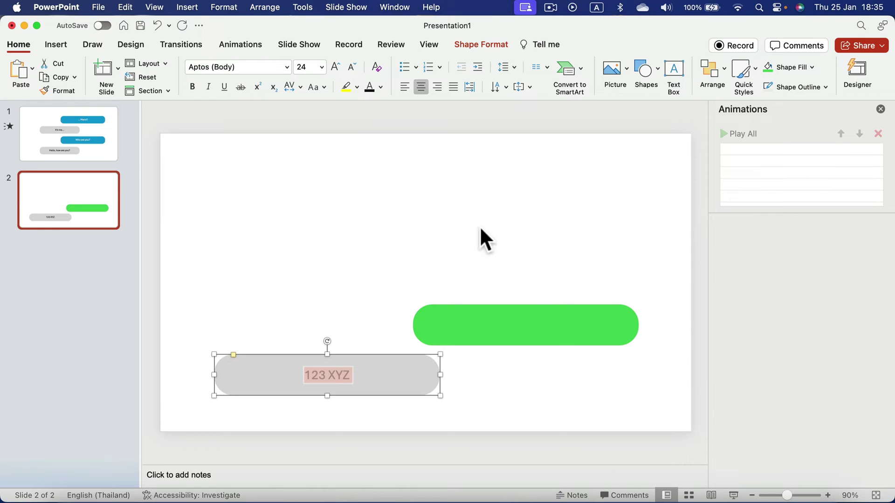
left_click(547, 331)
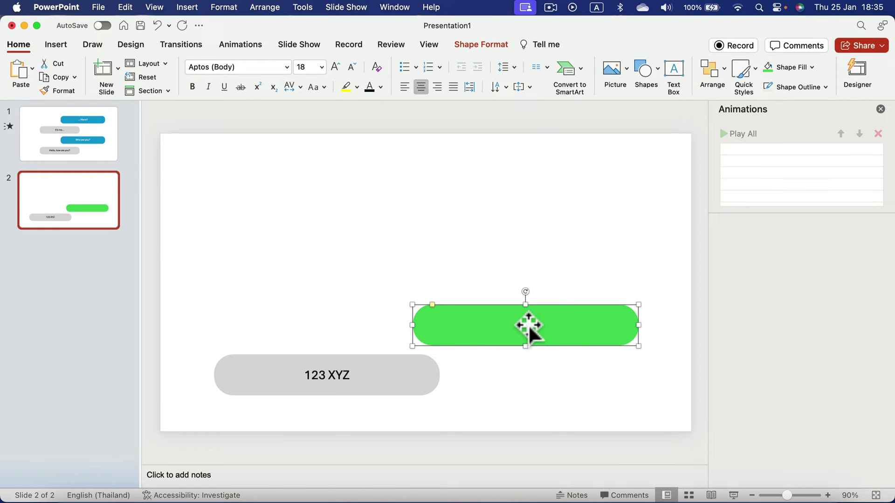
Type '123 XYZ' in the green pill as white bold 24 pt text
left_click(524, 328)
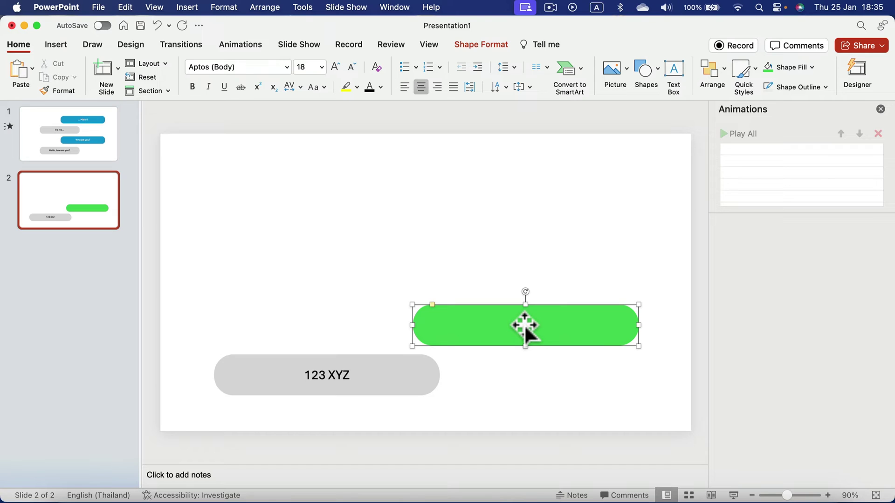
type("123 XY")
triple_click(554, 321)
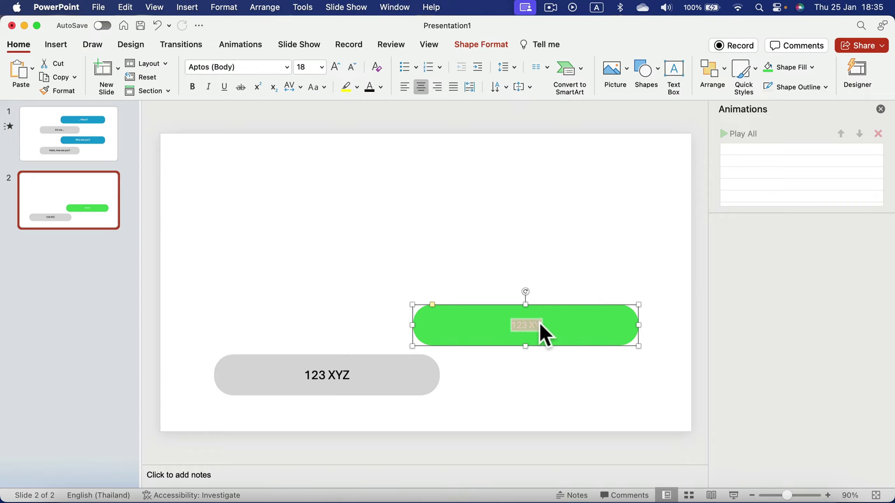
type("123 XYZ")
triple_click(545, 326)
left_click(335, 66)
left_click(336, 66)
left_click(193, 86)
Make the grey pill's '123 XYZ' text bold
triple_click(327, 375)
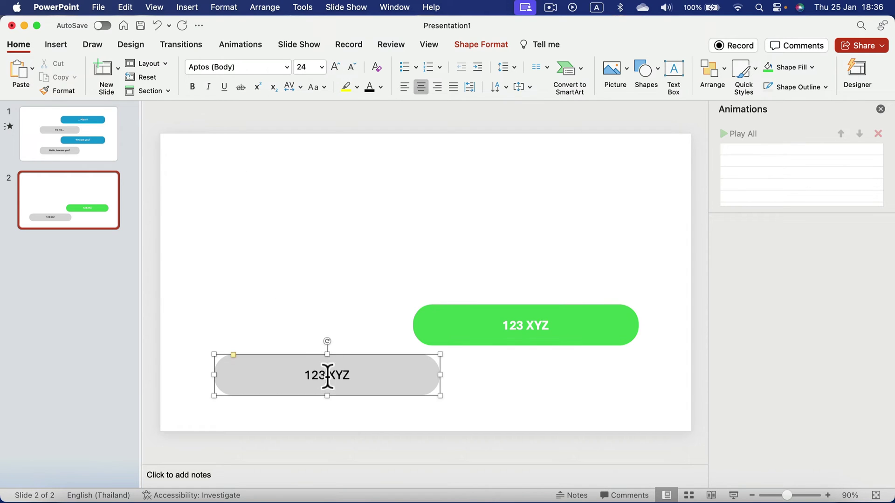
left_click(195, 84)
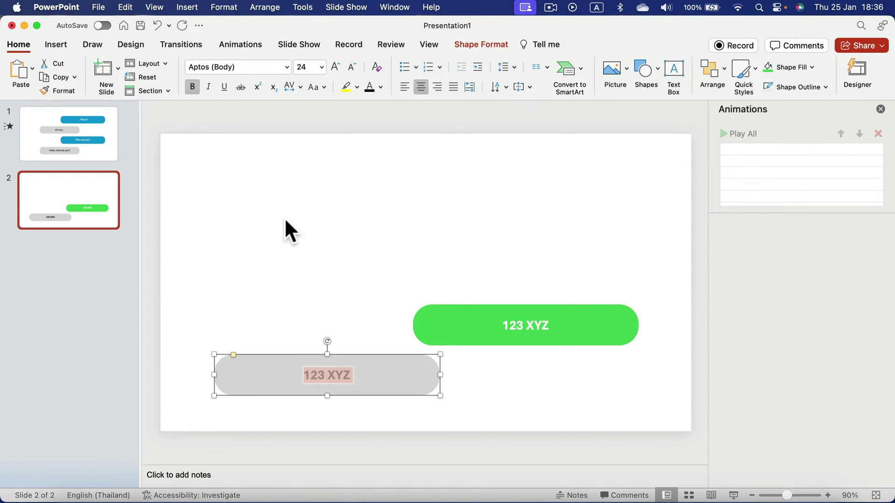
left_click(325, 280)
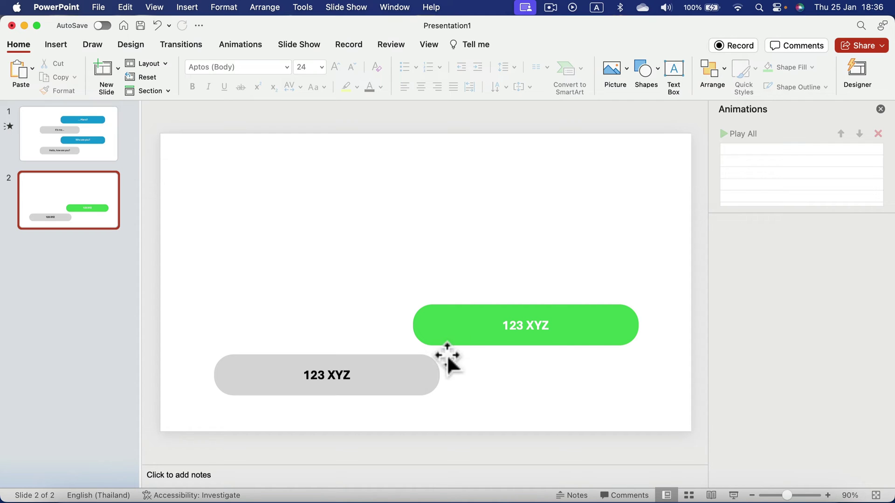
left_click(410, 381)
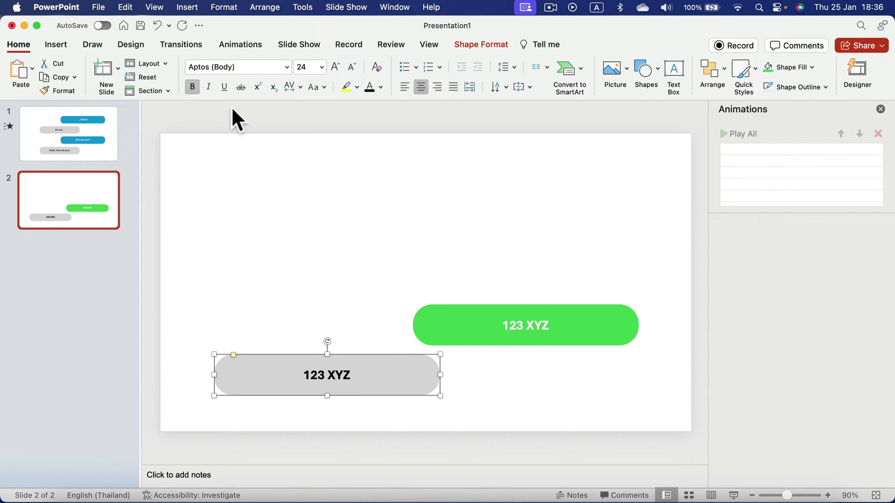
Give the grey '123 XYZ' bubble a Float In entrance lasting 0.50 seconds
left_click(229, 47)
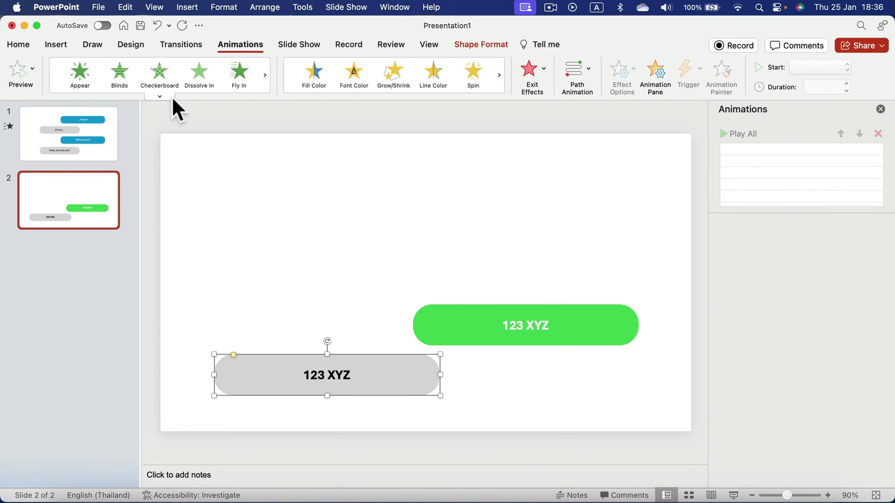
left_click(170, 96)
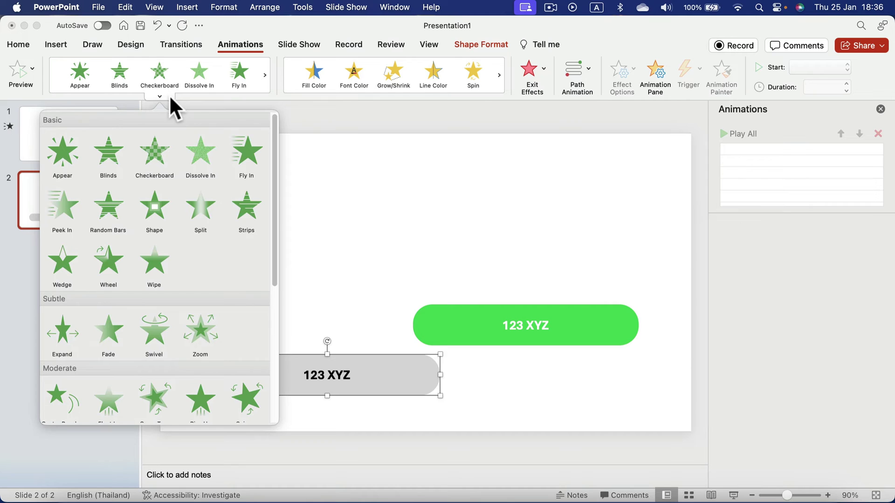
scroll(240, 292, "down", 2)
scroll(225, 309, "down", 2)
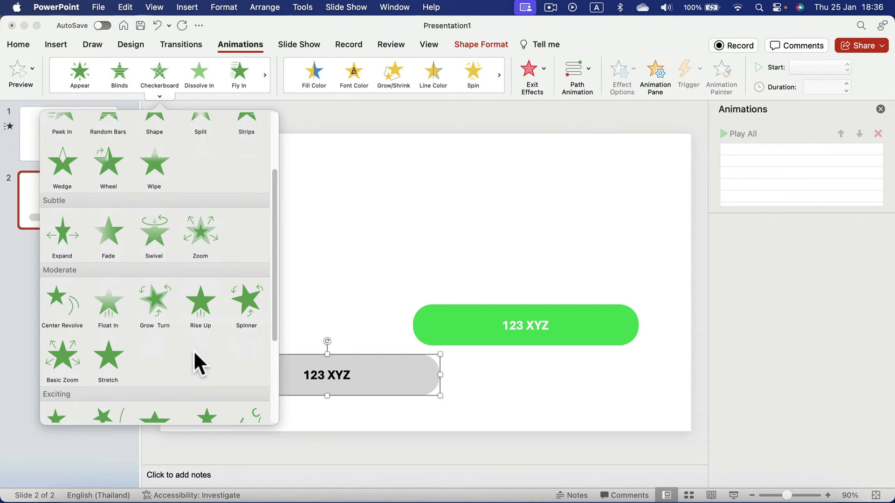
scroll(186, 303, "down", 2)
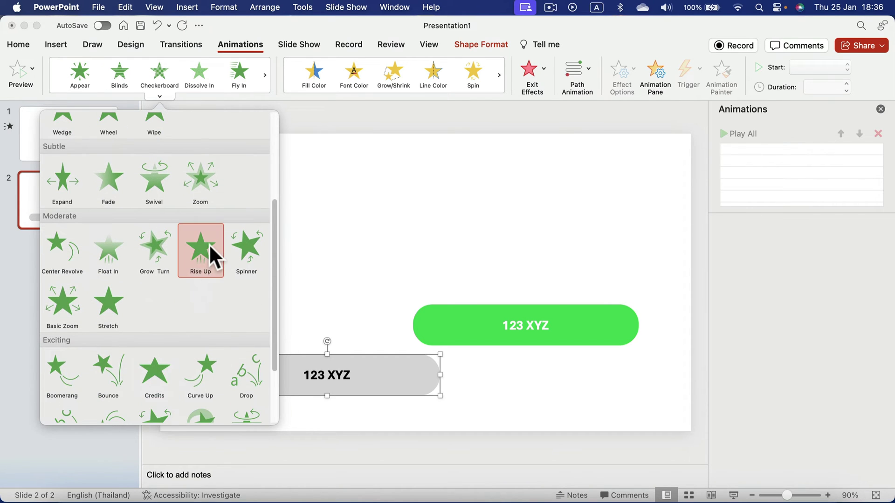
left_click(209, 244)
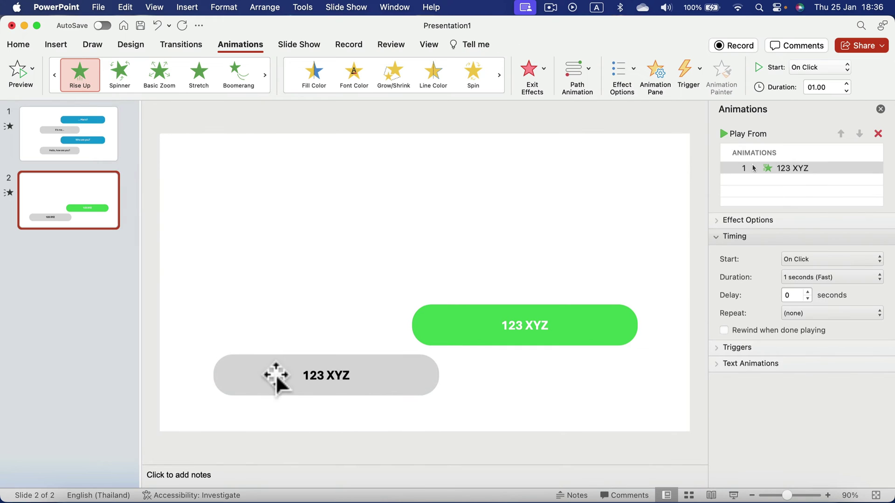
left_click(170, 93)
scroll(198, 382, "down", 3)
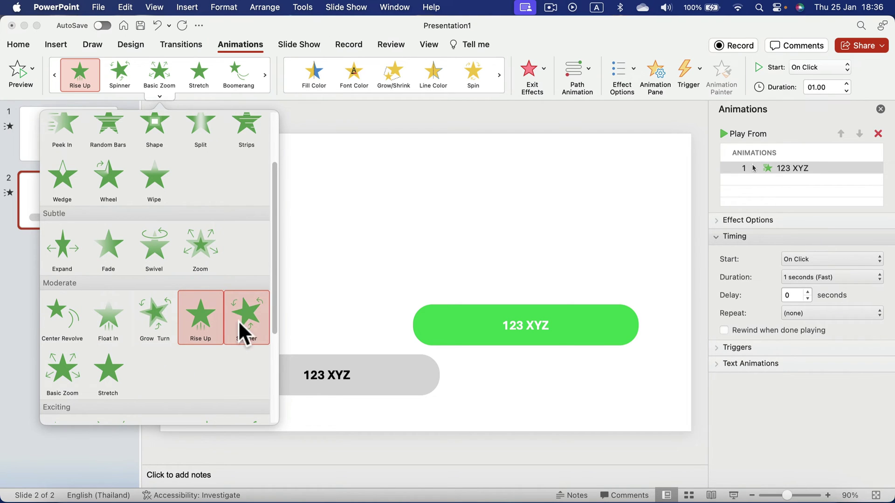
left_click(122, 314)
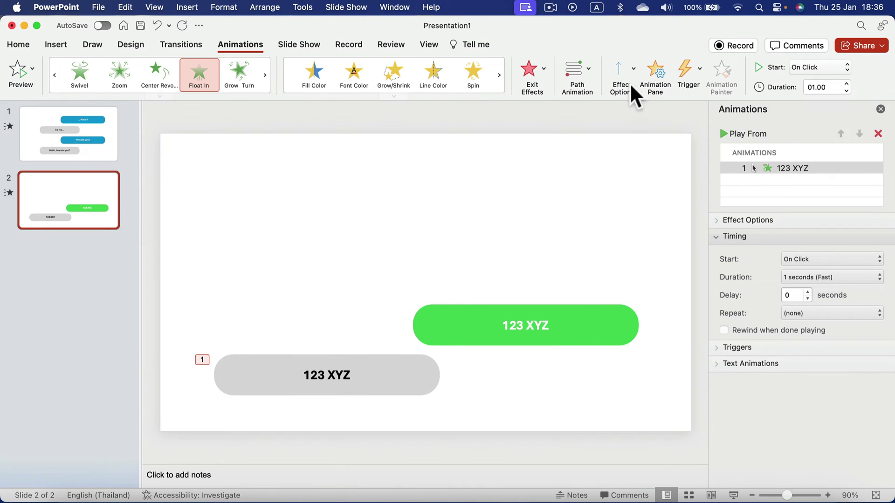
left_click(847, 90)
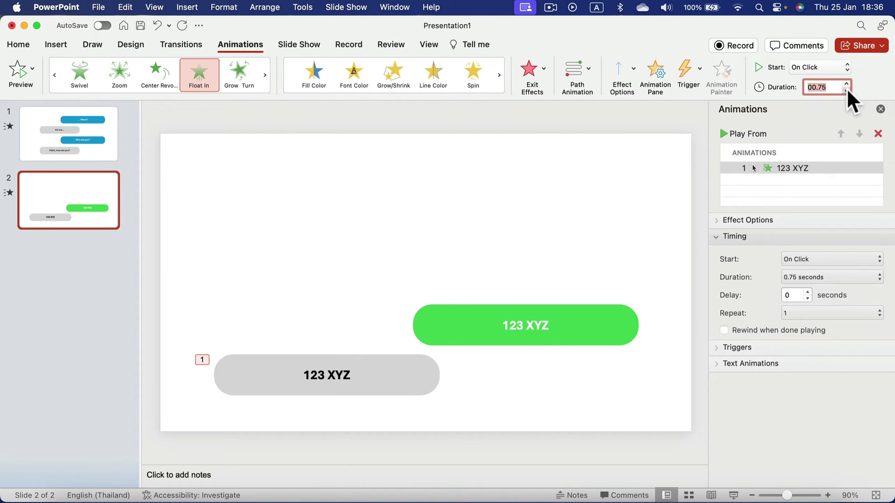
left_click(846, 90)
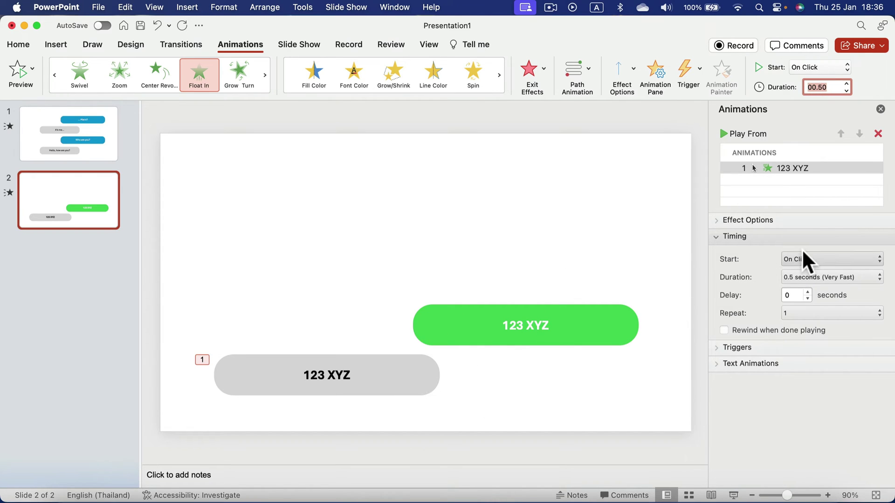
Apply a Float Up Float In entrance of 0.50 seconds to the green bubble
left_click(625, 334)
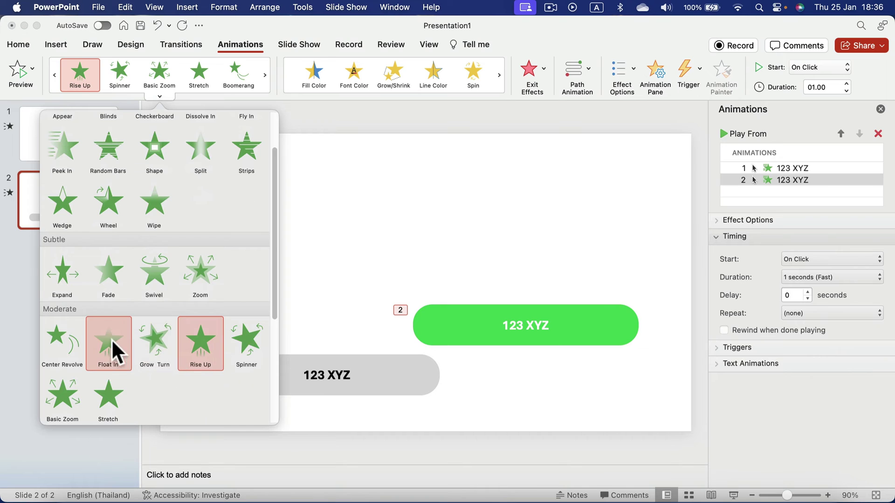
left_click(111, 339)
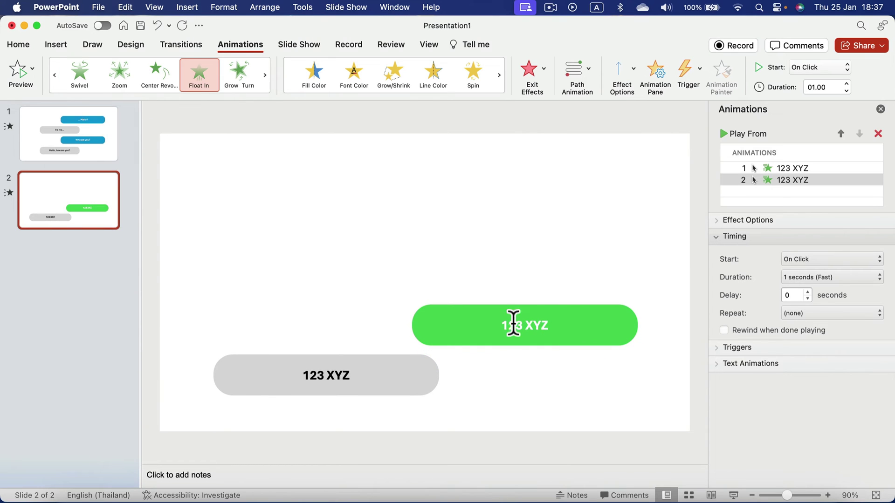
left_click(616, 66)
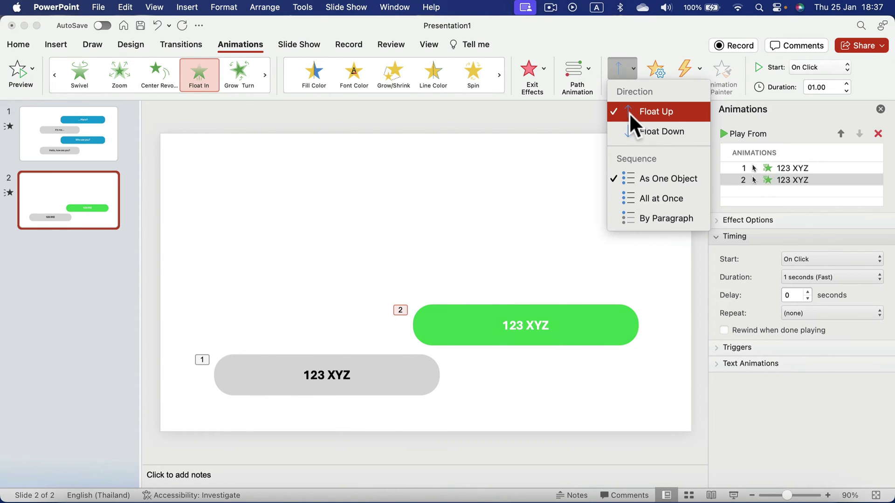
left_click(586, 161)
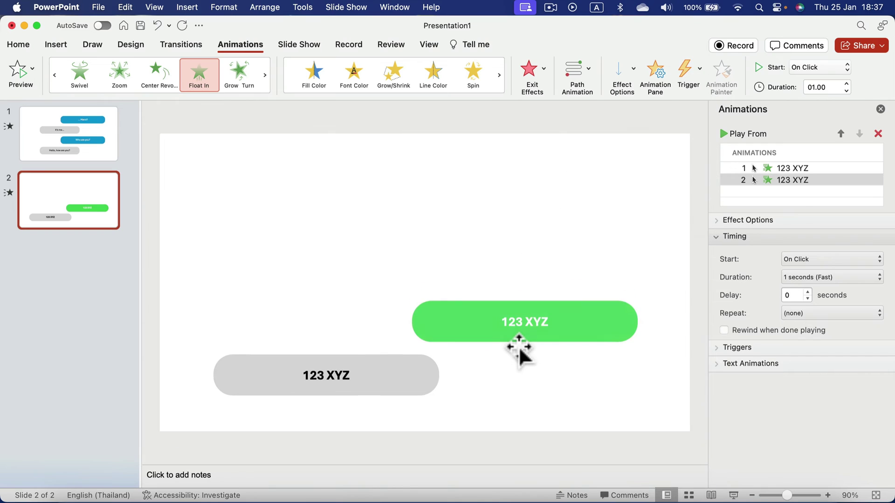
left_click(846, 91)
left_click(846, 90)
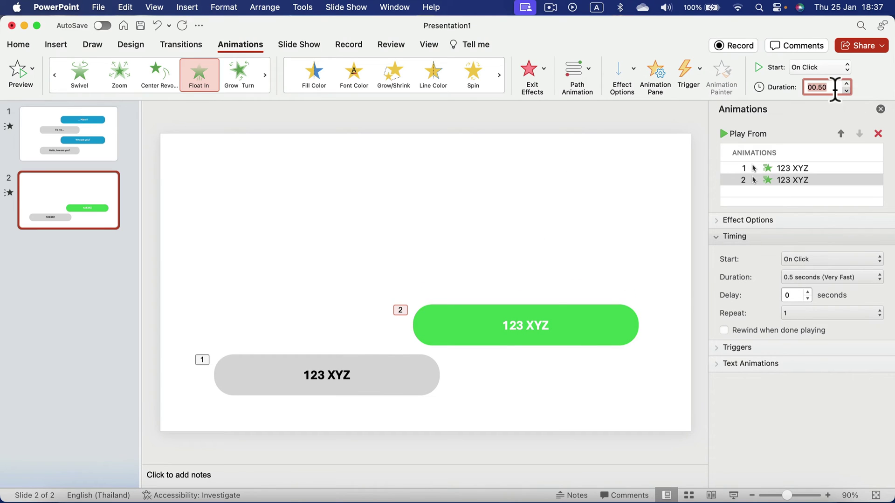
Set the green bubble's animation to start After Previous with a 2-second delay
left_click(789, 257)
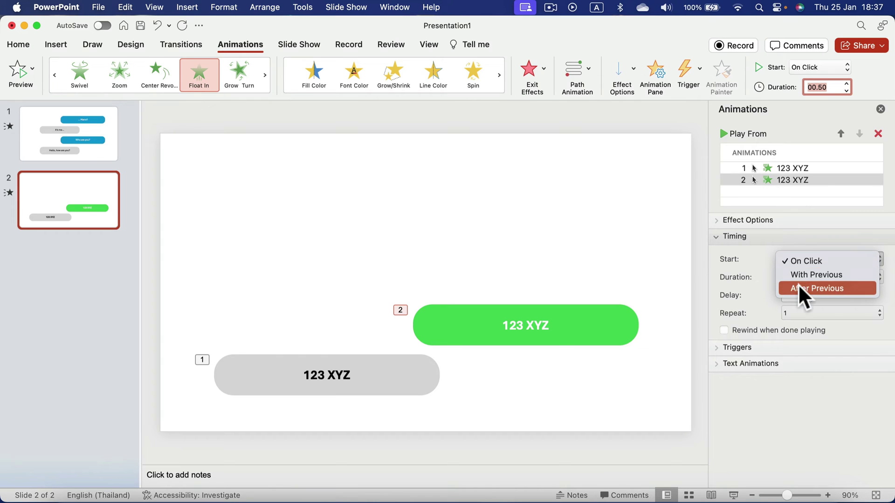
left_click(798, 288)
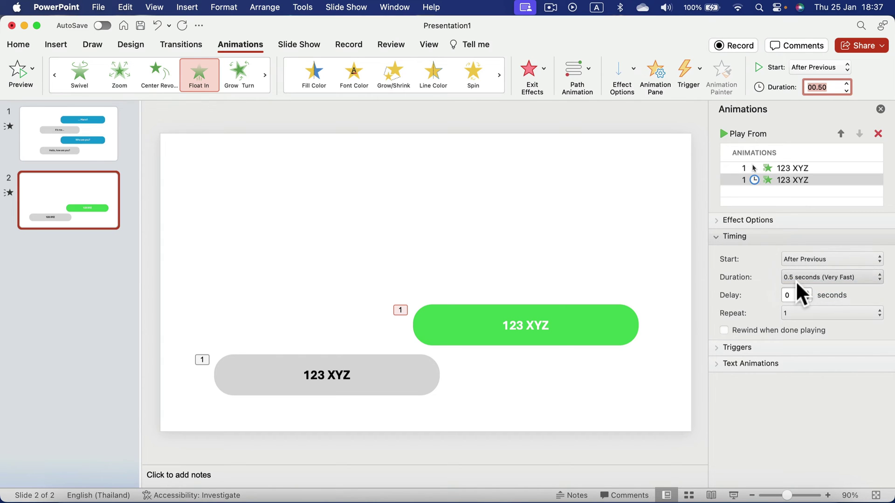
left_click(808, 291)
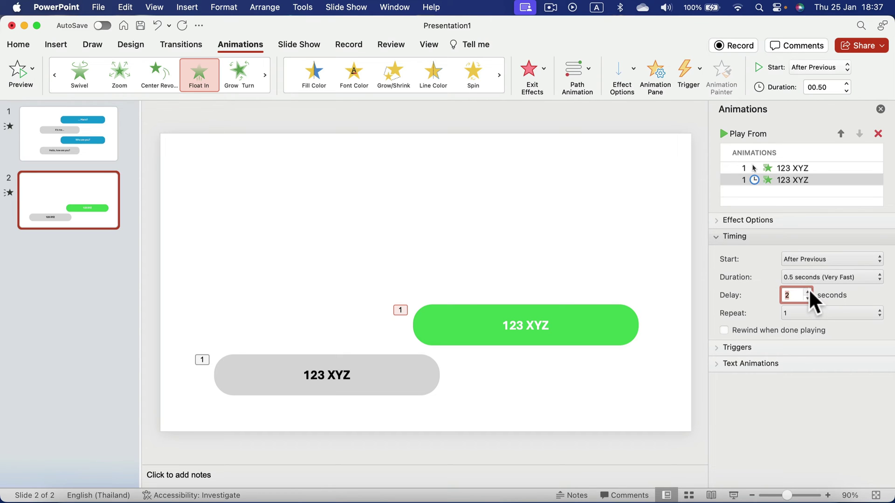
Paste a copy of the grey bubble above the green one
left_click(644, 249)
left_click(409, 377)
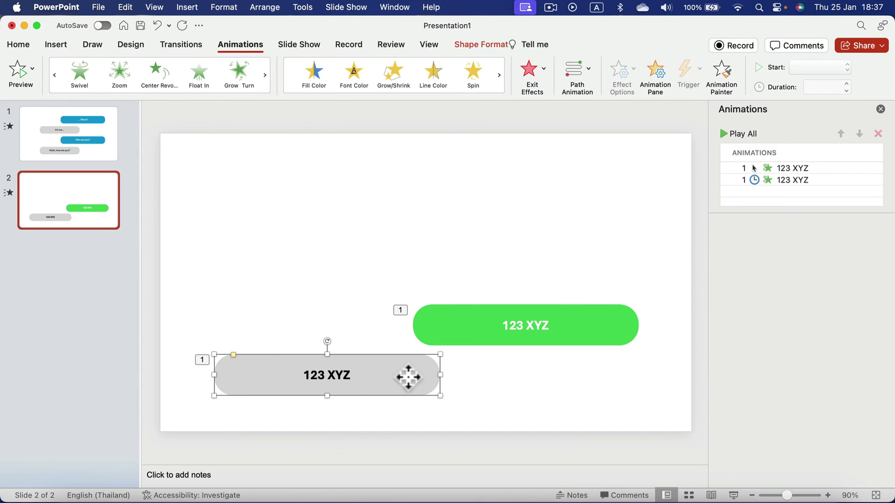
key("super+v")
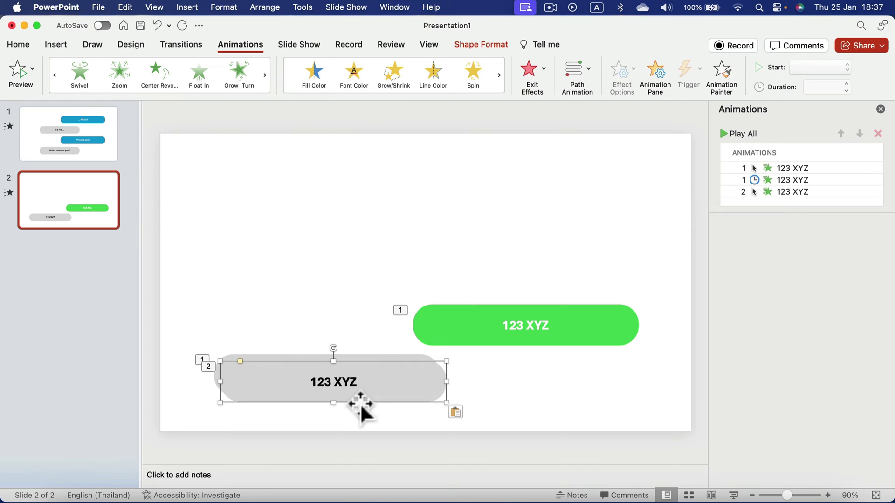
left_click_drag(365, 401, 378, 274)
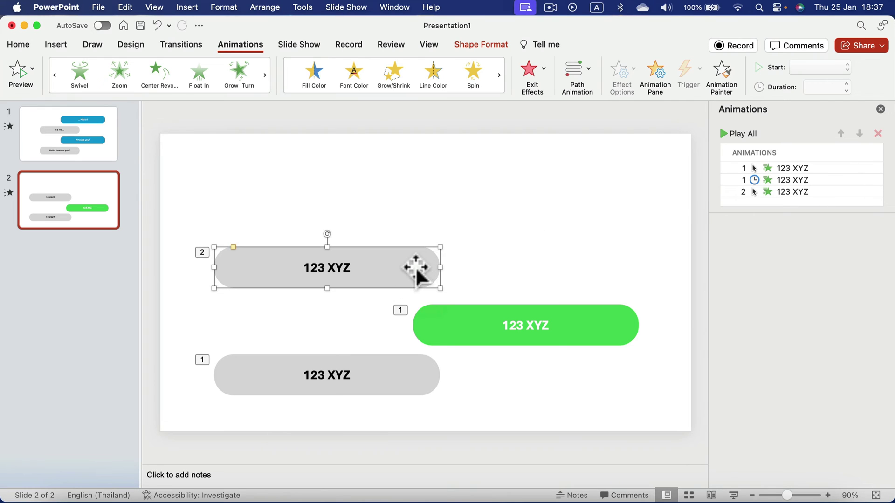
Set the copied grey bubble's animation to After Previous with a 2-second delay
left_click(834, 191)
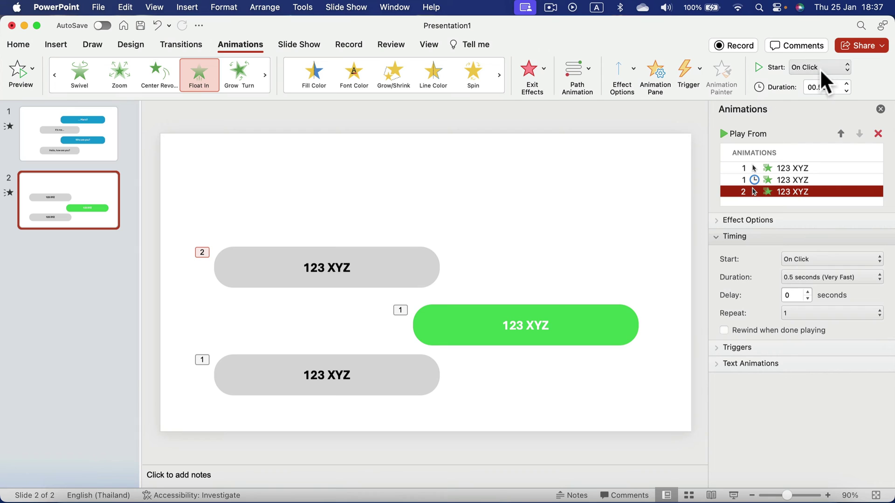
left_click(832, 261)
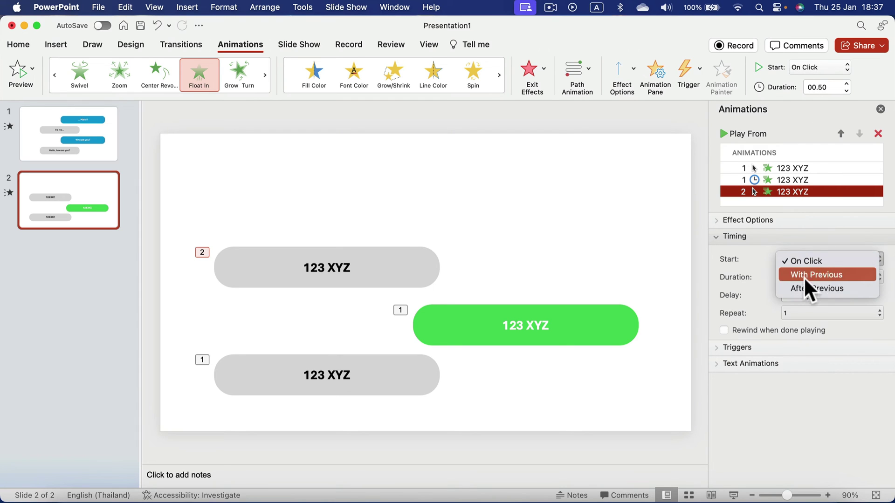
left_click(799, 288)
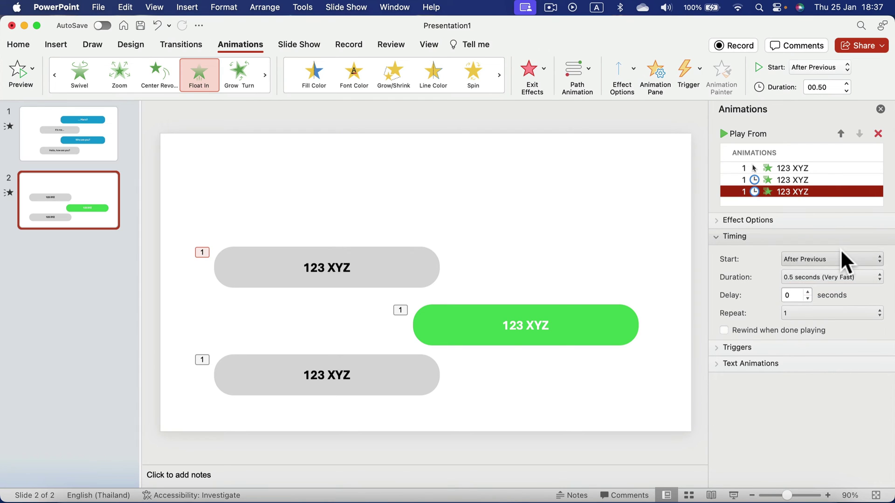
left_click(807, 291)
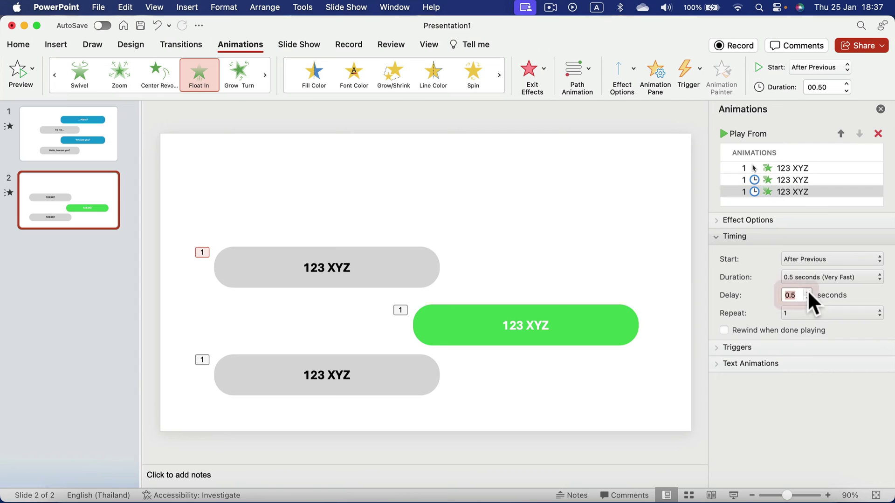
Copy the green bubble and place the copy above the upper grey bubble
left_click(617, 326)
left_click_drag(421, 277, 421, 283)
left_click(603, 320)
key("super+c")
key("super+v")
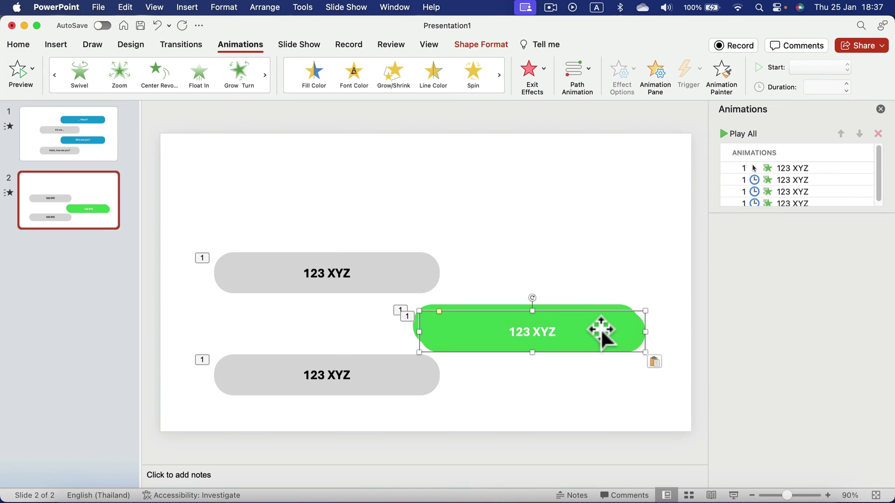
left_click_drag(601, 328, 594, 225)
Copy the upper grey bubble and place the copy at the top of the slide
scroll(783, 171, "down", 1)
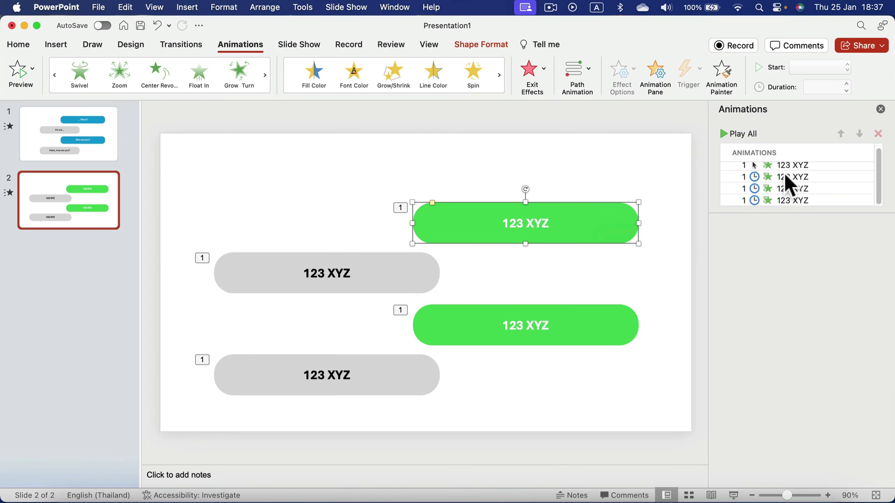
left_click(378, 273)
key("ctrl+c")
key("ctrl+v")
left_click_drag(376, 285, 379, 172)
left_click(563, 155)
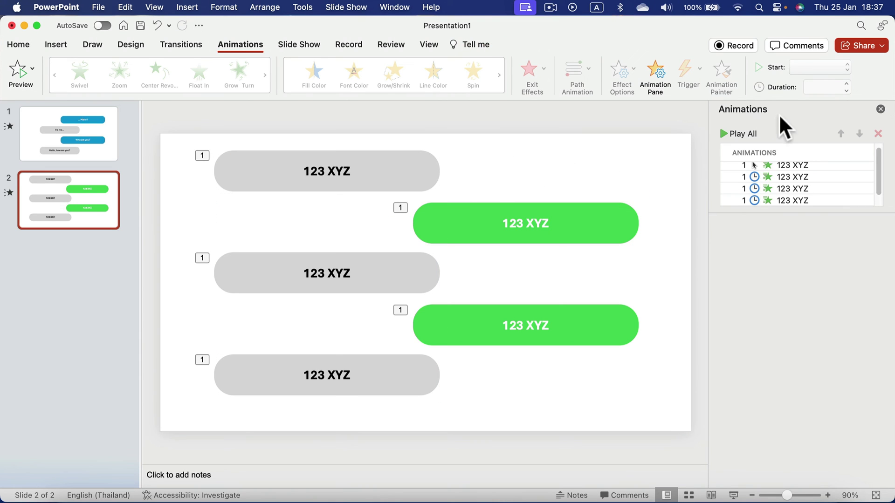
left_click(724, 133)
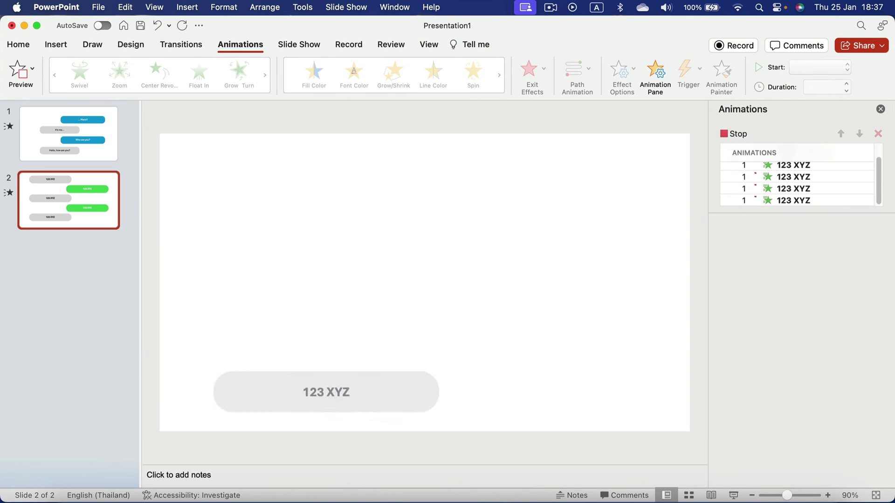